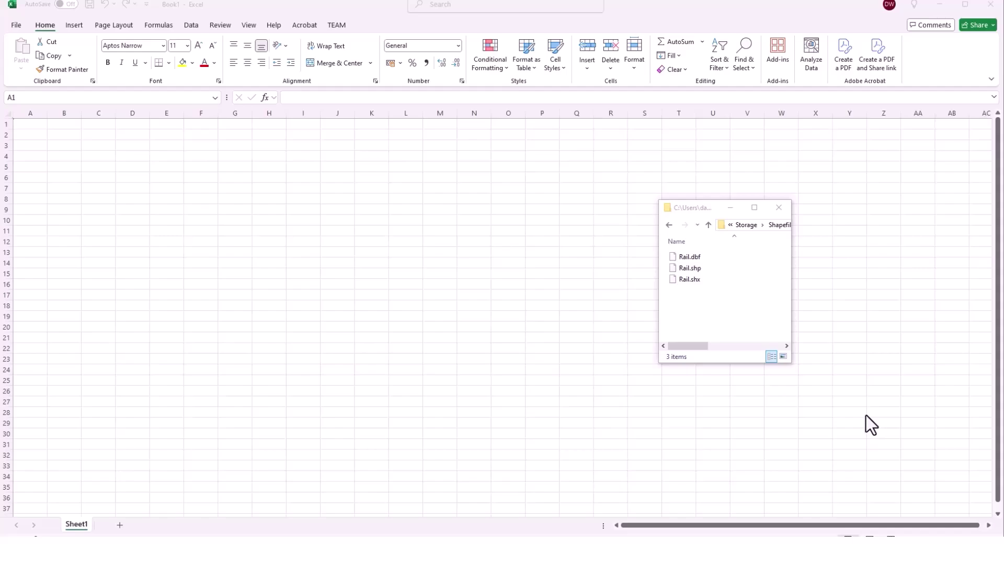
# Load Rail.dbf into Excel and replace GRND_LEVEL cells C5 with ABOVEGROUND and C6 with BELOW
pyautogui.click(683, 256)
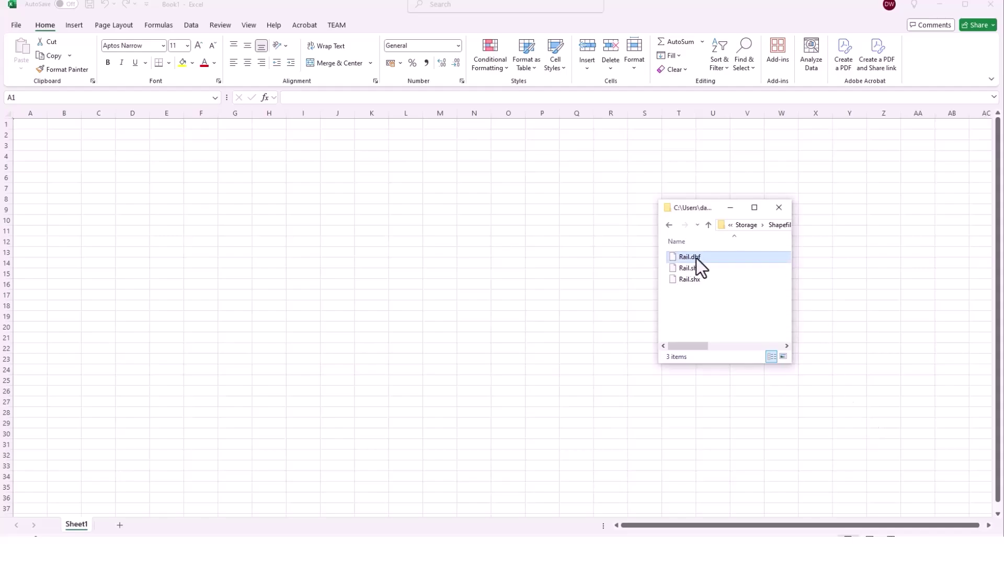
pyautogui.moveTo(695, 258); pyautogui.dragTo(309, 294)
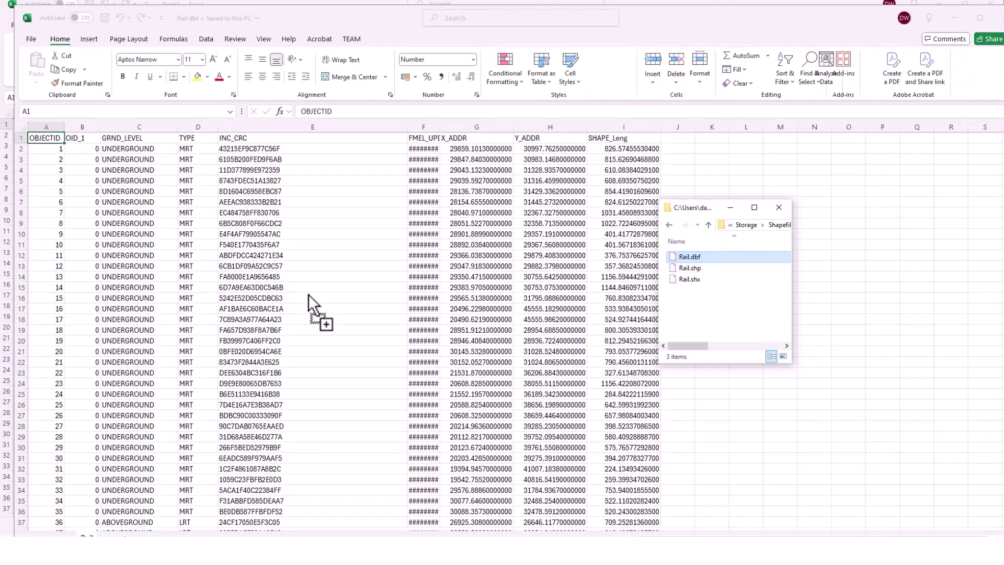
pyautogui.click(159, 182)
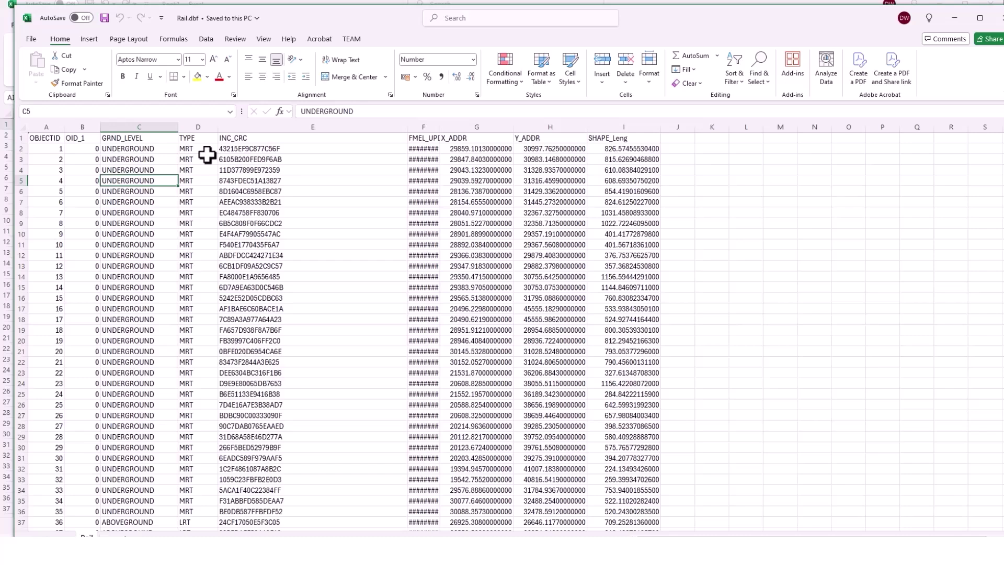
pyautogui.write('ABOV')
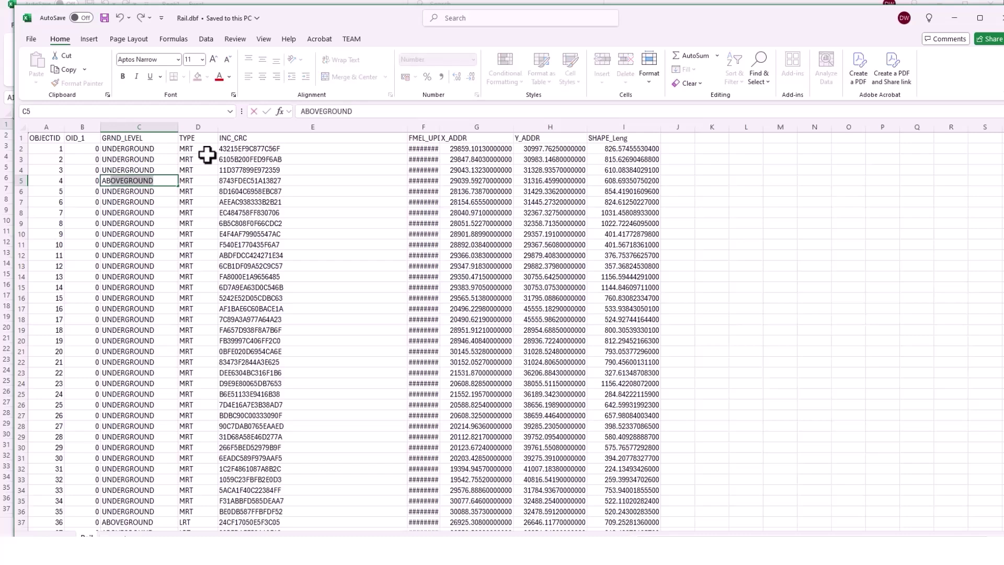
pyautogui.press('Return')
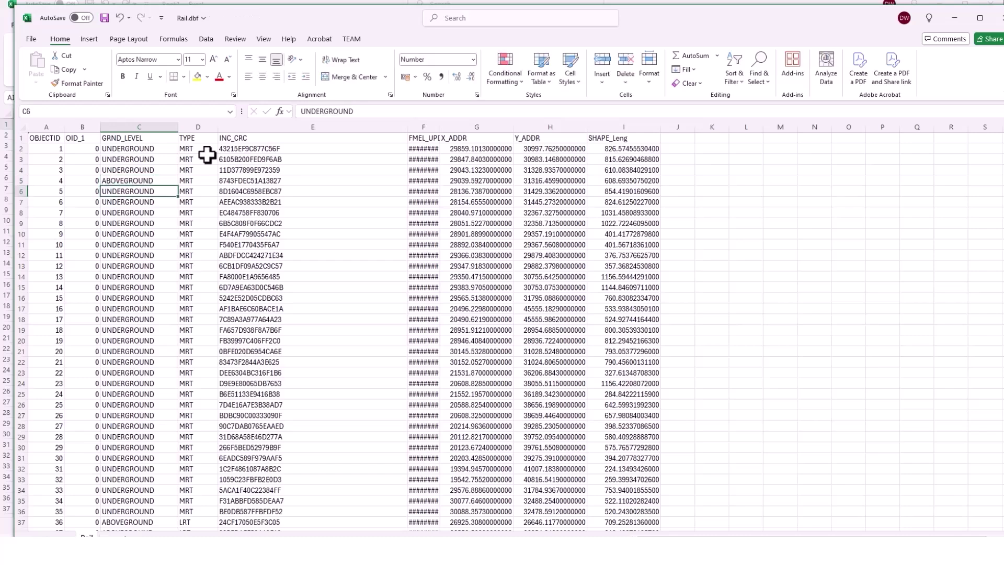
pyautogui.write('BE')
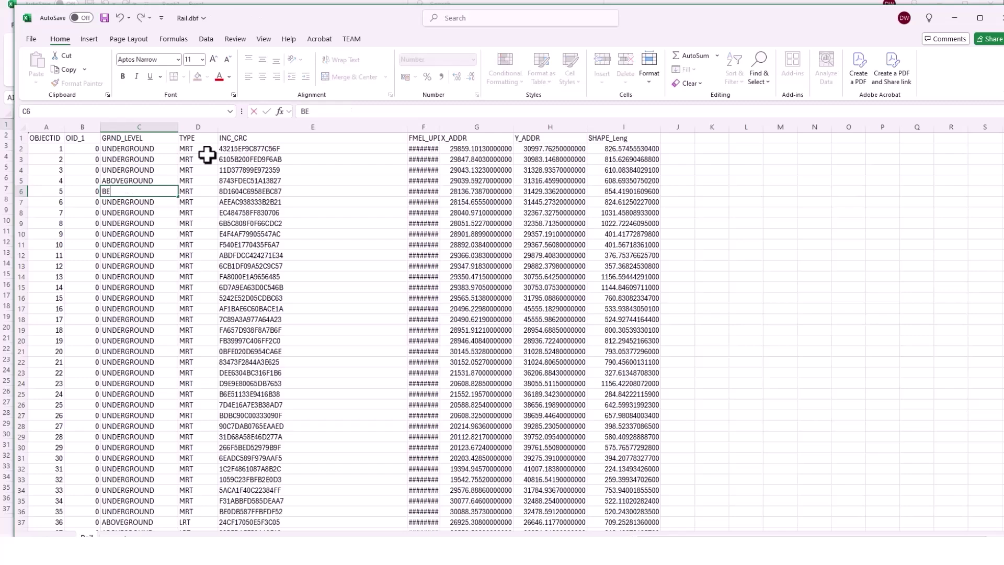
pyautogui.write('LOW')
pyautogui.press('Return')
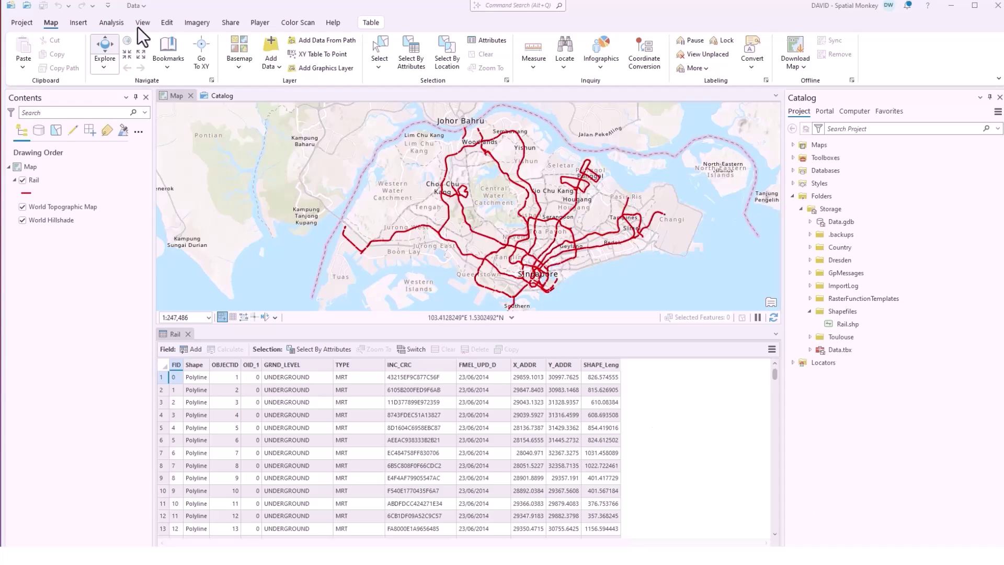
# Run Define Projection on the Rail layer using the current map's SVY21 coordinate system
pyautogui.click(108, 23)
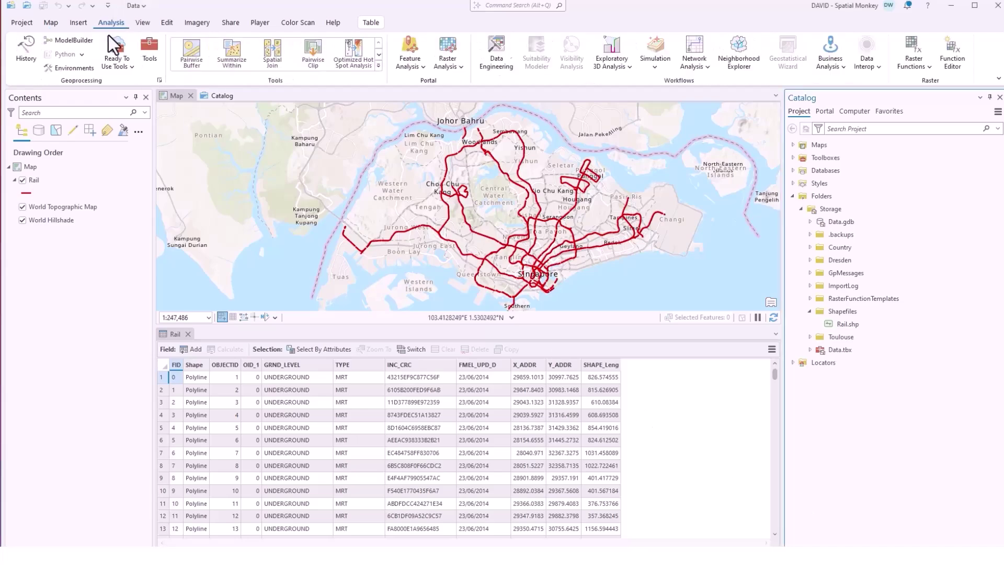
pyautogui.click(149, 53)
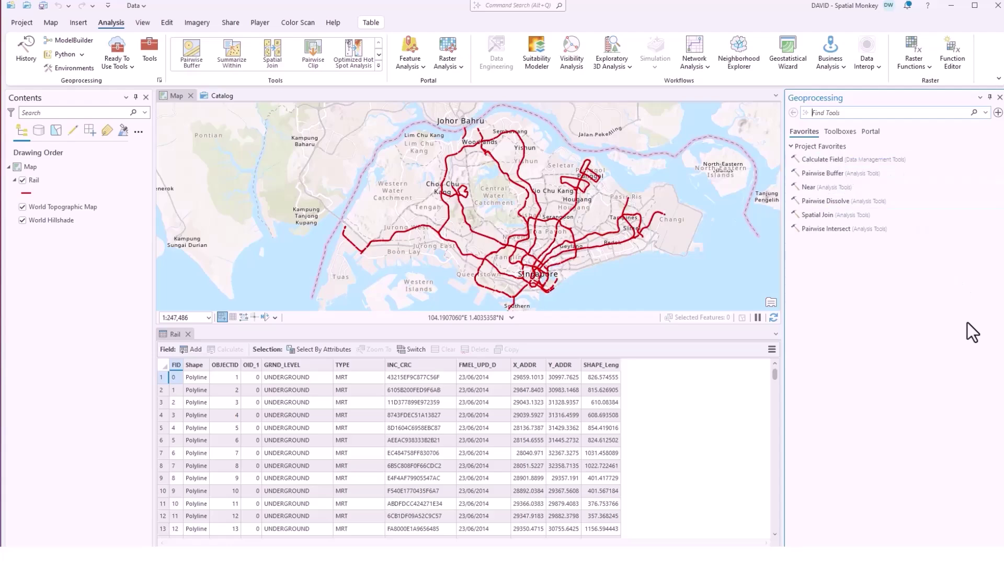
pyautogui.write('define ')
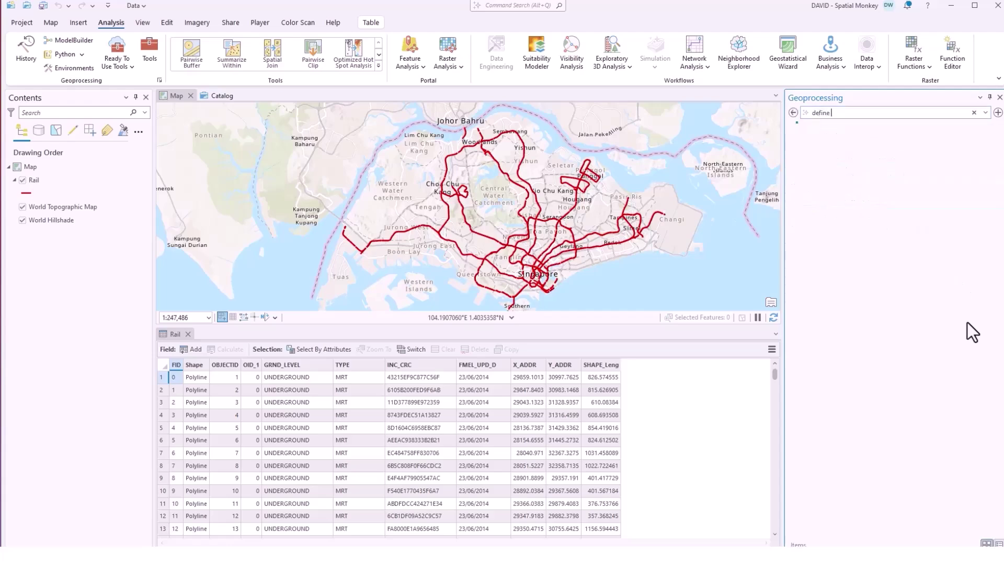
pyautogui.write('projection')
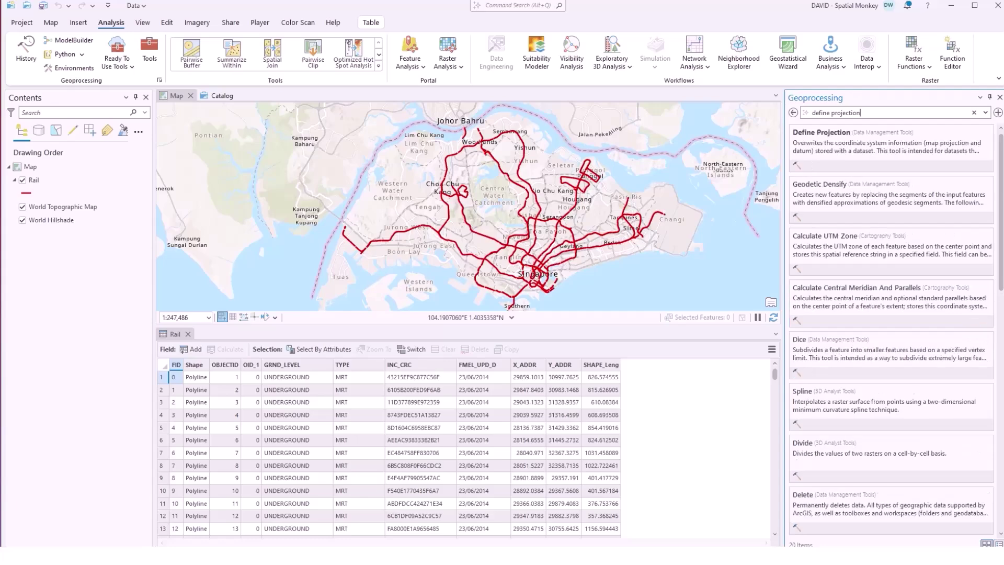
pyautogui.click(819, 147)
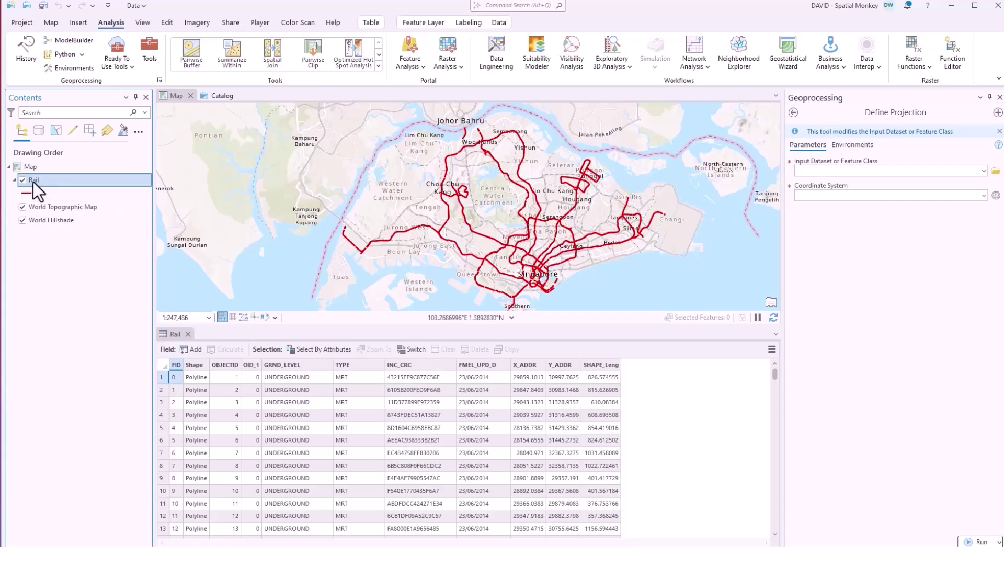
pyautogui.moveTo(31, 181); pyautogui.dragTo(895, 171)
pyautogui.click(983, 196)
pyautogui.click(818, 207)
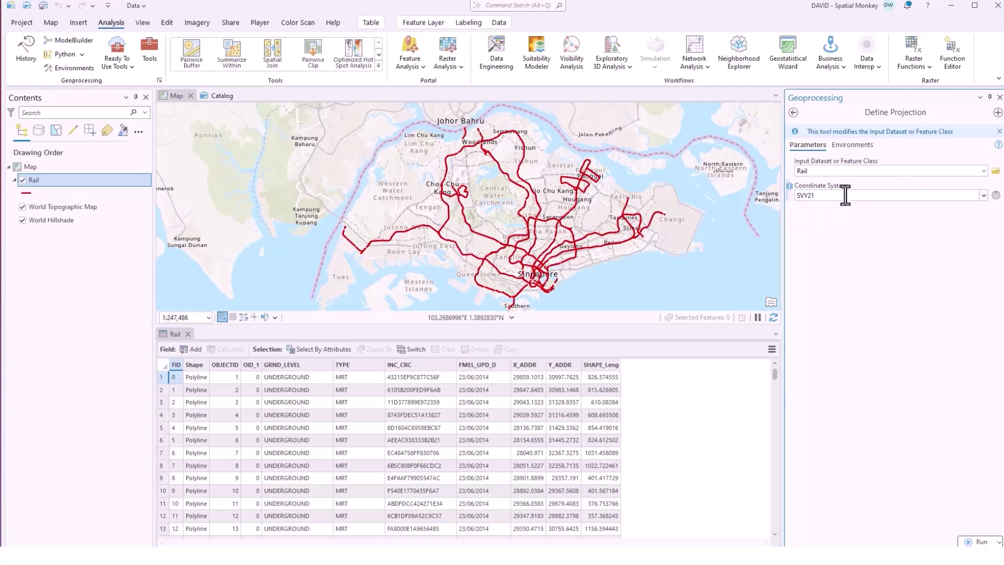
pyautogui.click(977, 542)
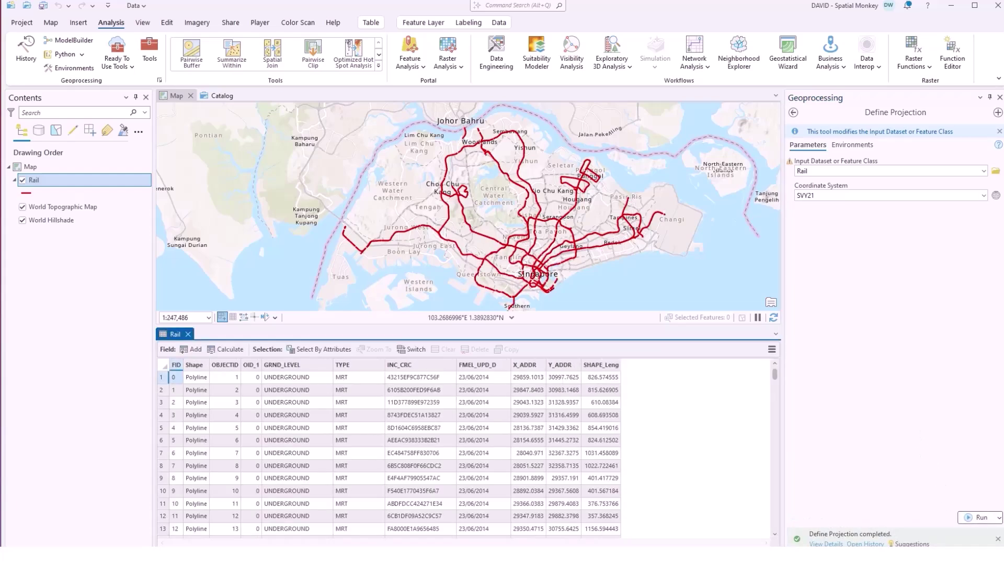
pyautogui.hotkey('alt', 'Tab')
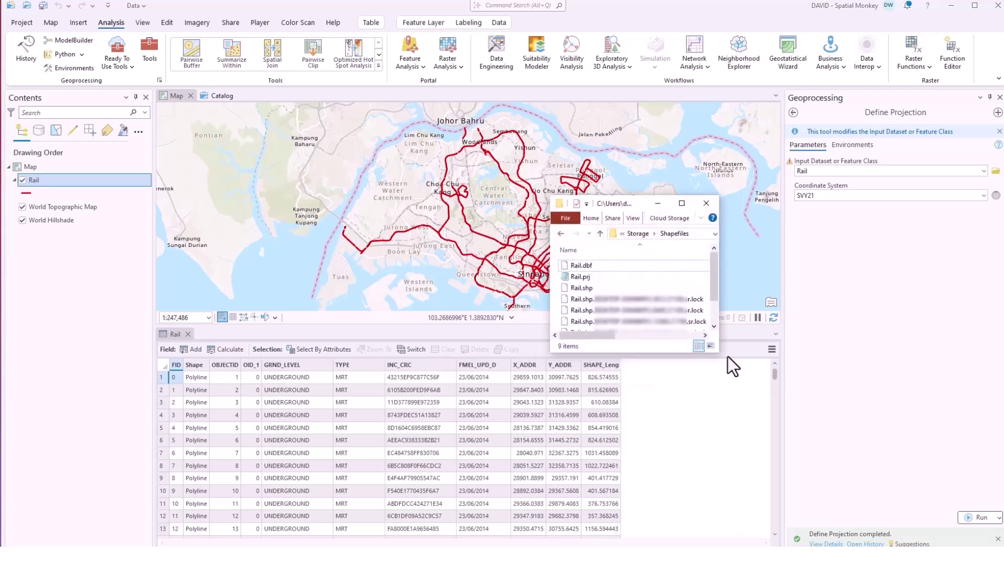
pyautogui.moveTo(717, 351); pyautogui.dragTo(784, 416)
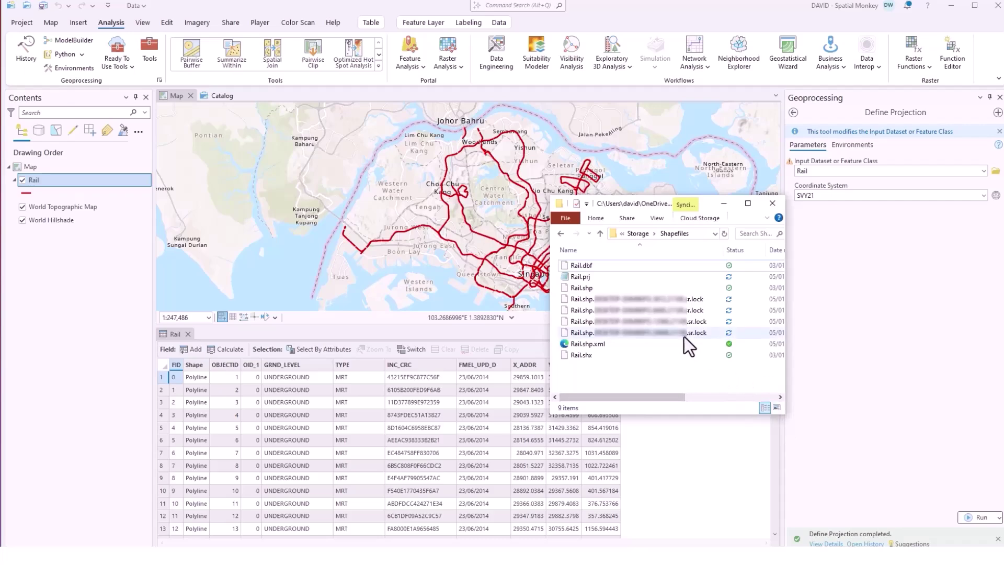
pyautogui.doubleClick(583, 275)
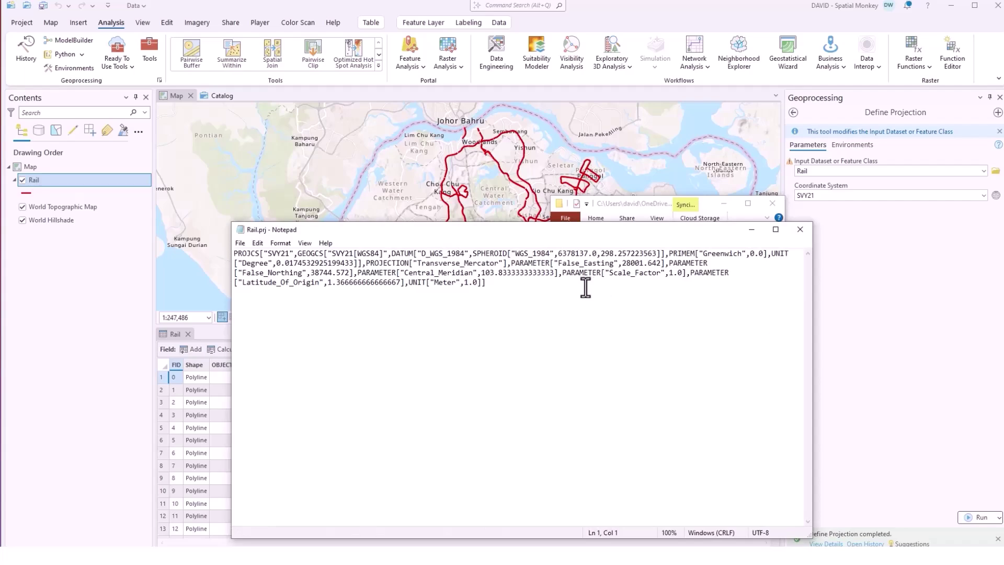
pyautogui.click(803, 231)
pyautogui.click(726, 203)
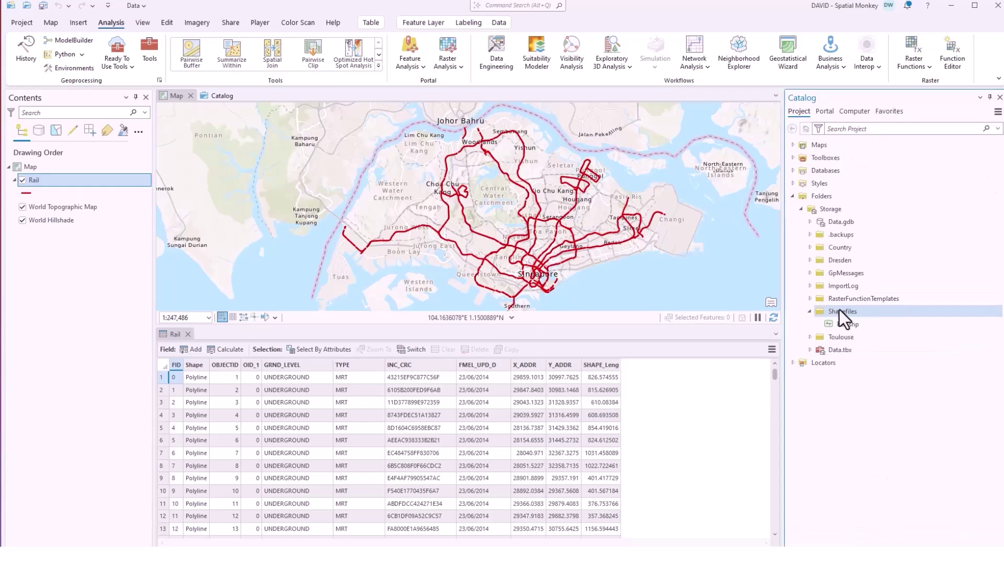
# Create a Polygon shapefile named Roads in Shapefiles, taking SVY21 from the Rail layer
pyautogui.rightClick(840, 312)
pyautogui.moveTo(859, 322)
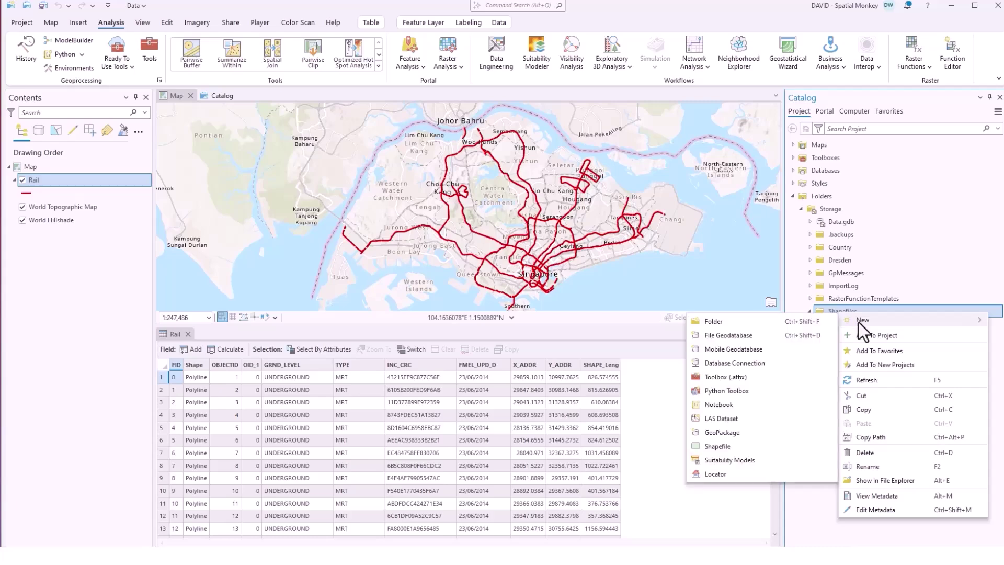
pyautogui.click(718, 446)
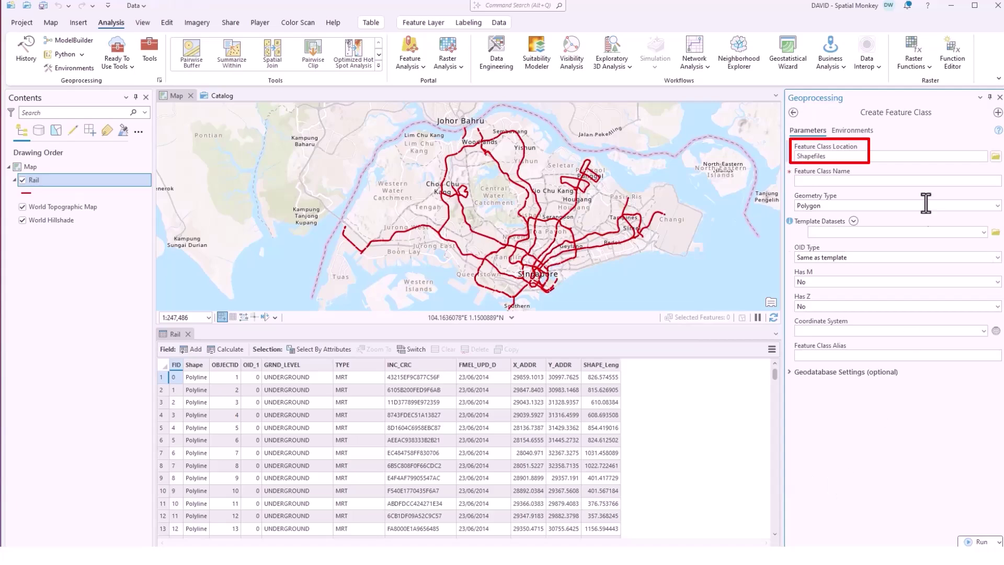
pyautogui.click(837, 181)
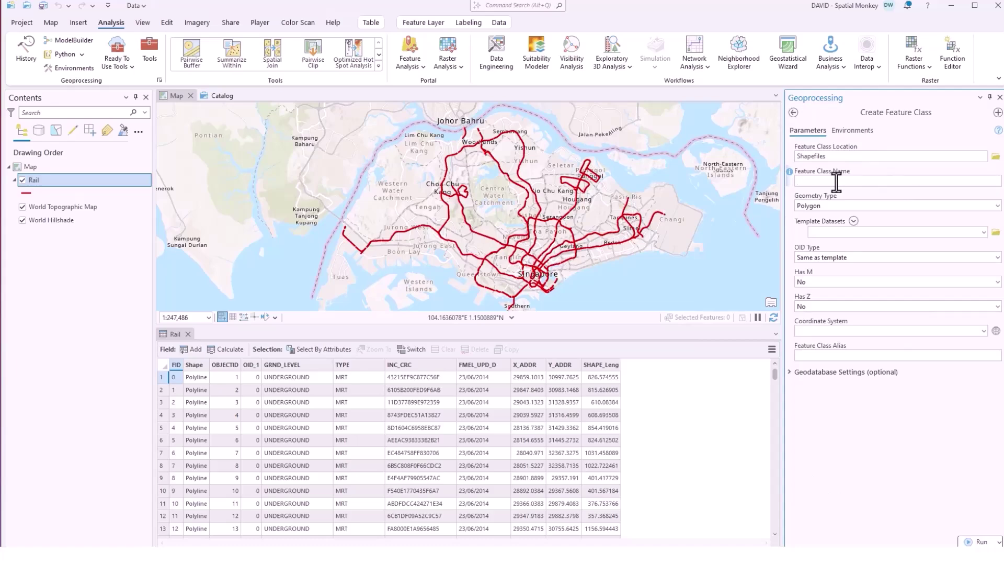
pyautogui.write('Roads')
pyautogui.click(998, 205)
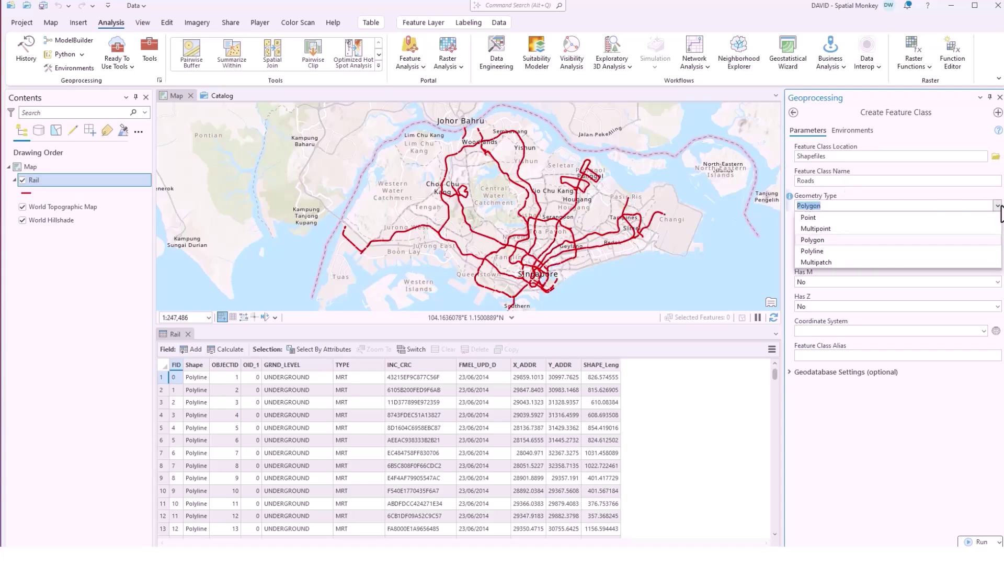
pyautogui.click(1001, 209)
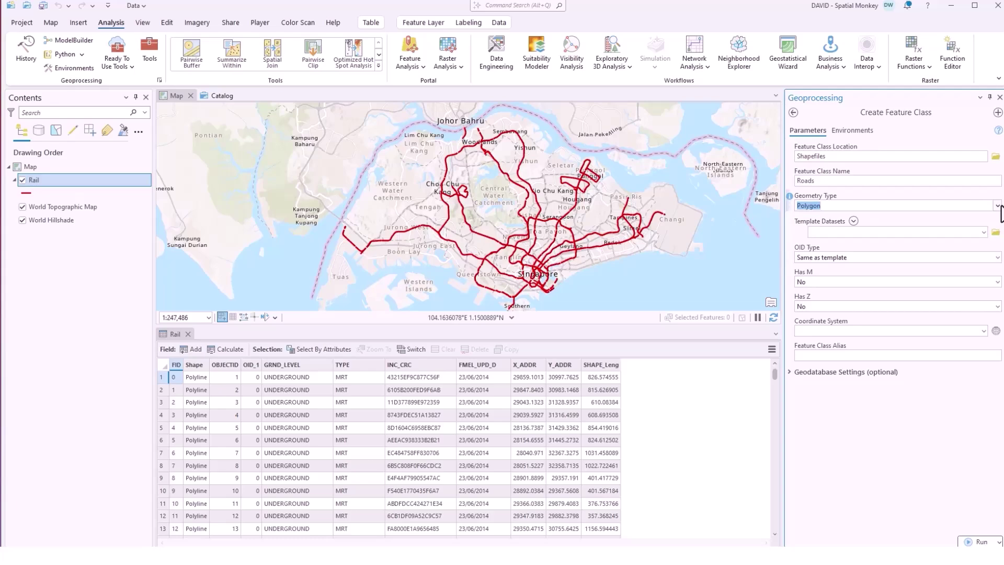
pyautogui.click(983, 332)
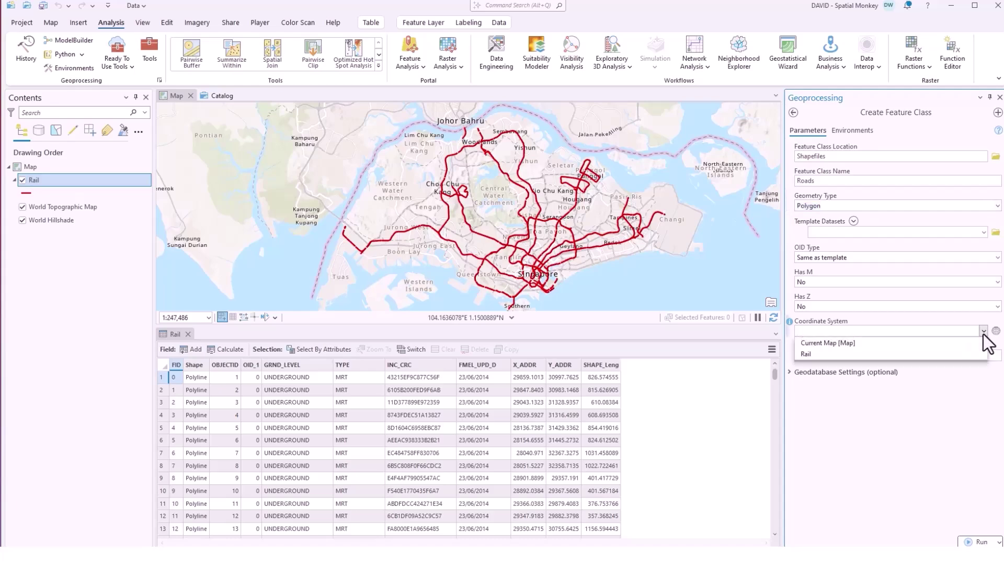
pyautogui.click(819, 354)
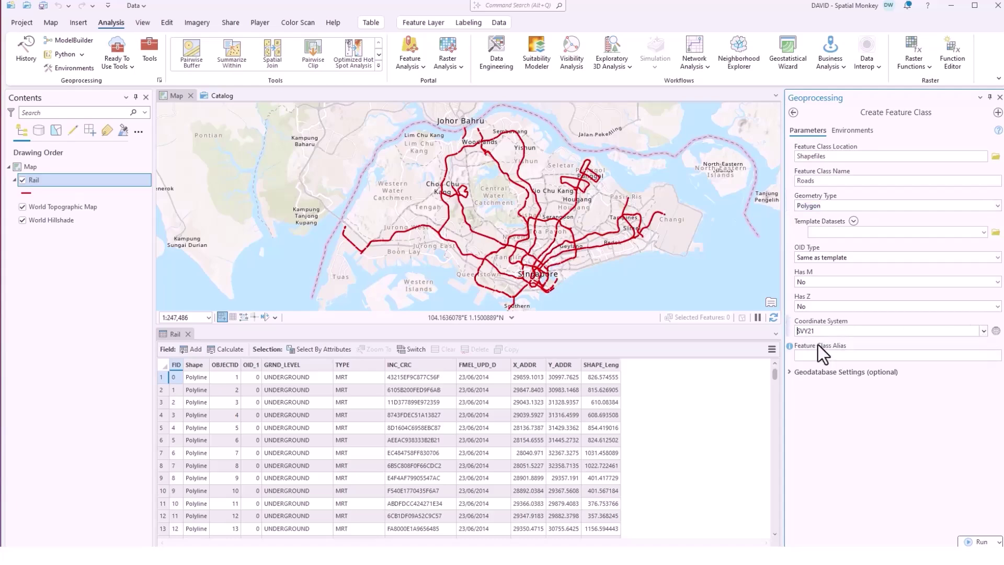
pyautogui.click(982, 542)
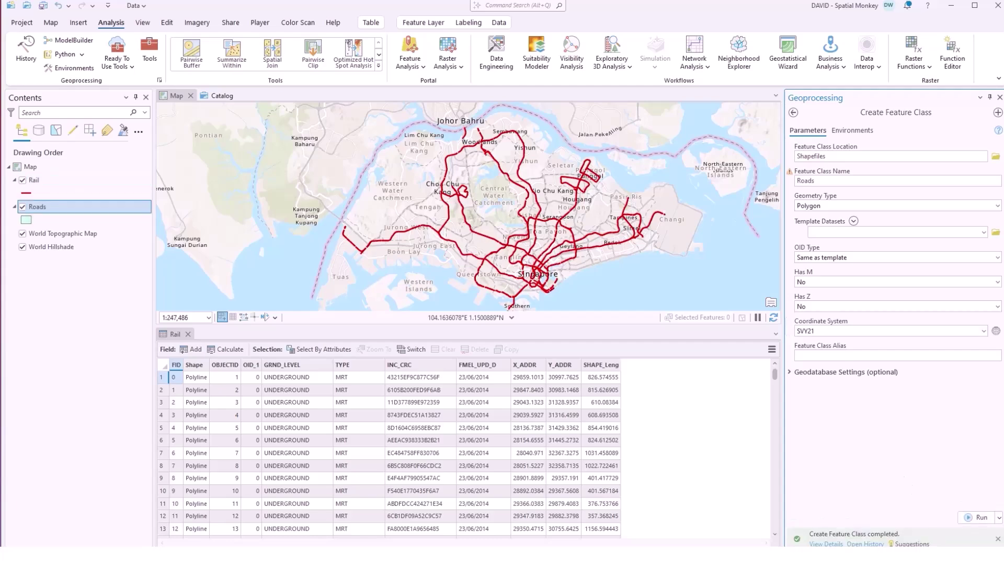
# Switch to File Explorer to view the new Roads .shp, .dbf, .prj and .shx files
pyautogui.hotkey('alt', 'Tab')
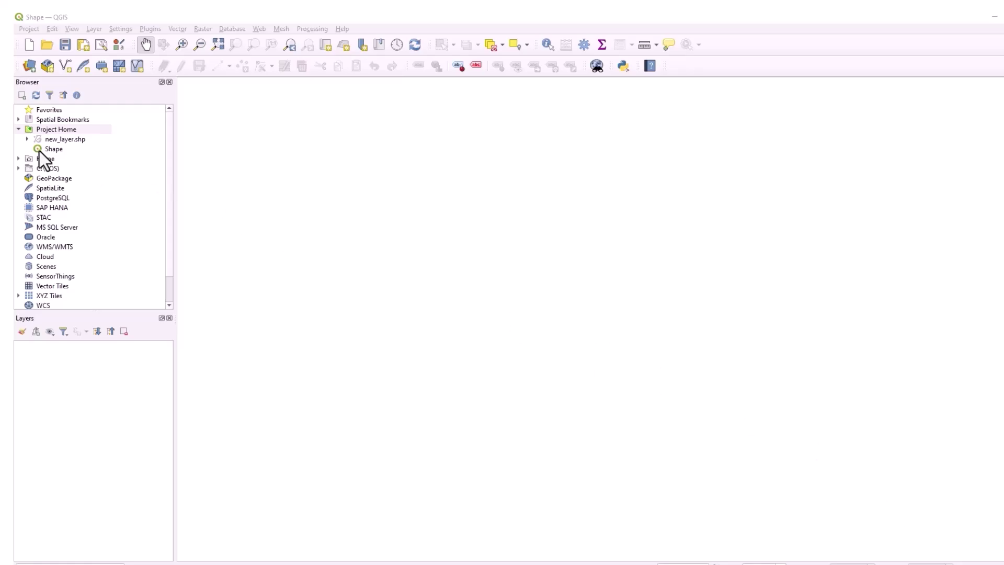
# Start a new shapefile in Project Home and name it Polygons
pyautogui.rightClick(54, 131)
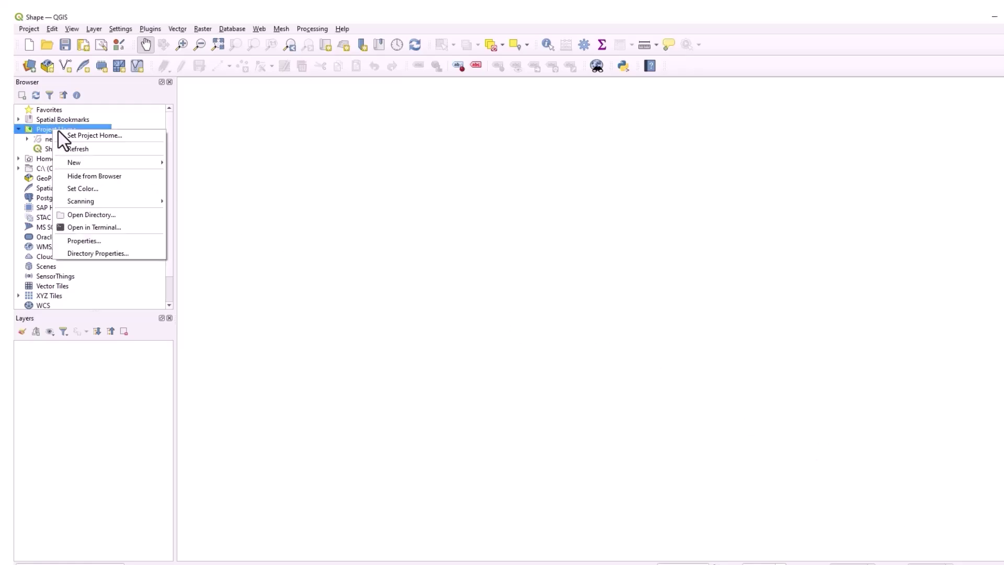
pyautogui.moveTo(122, 167)
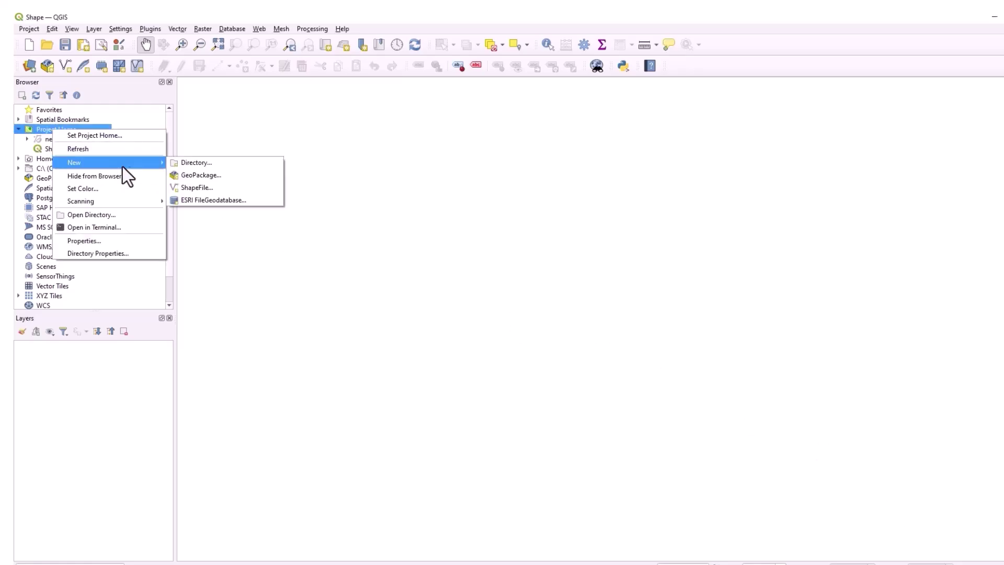
pyautogui.click(202, 188)
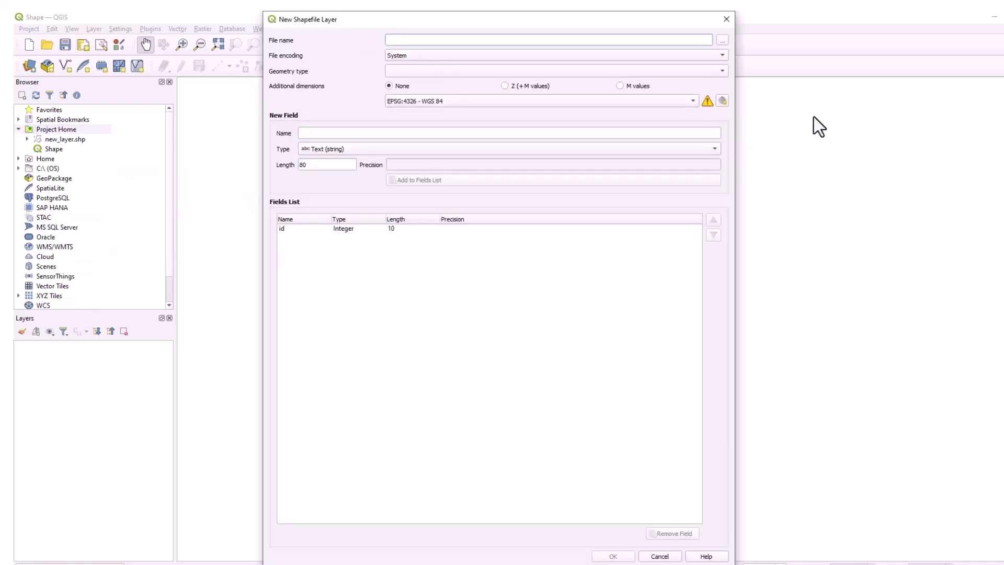
pyautogui.write('Polygone')
pyautogui.press('BackSpace')
pyautogui.write('s')
# Set Polygon geometry, keep EPSG:4326 - WGS 84, and add a Poly_Name field
pyautogui.click(724, 71)
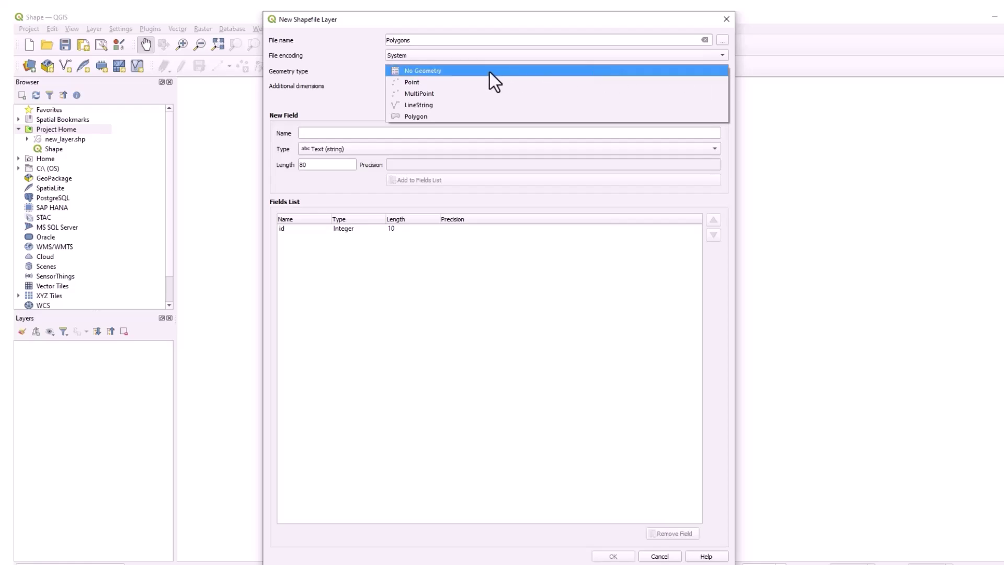
pyautogui.click(473, 117)
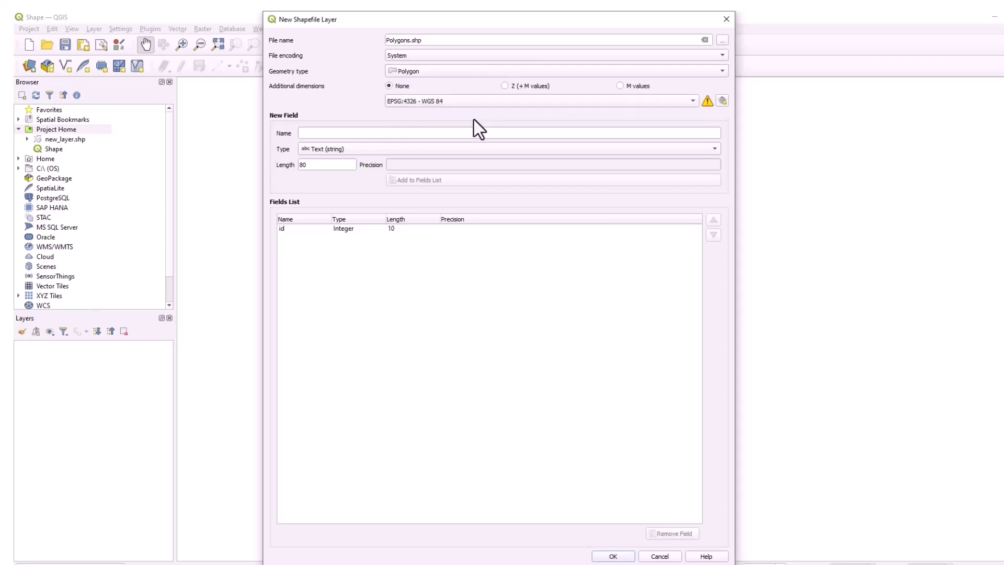
pyautogui.click(693, 101)
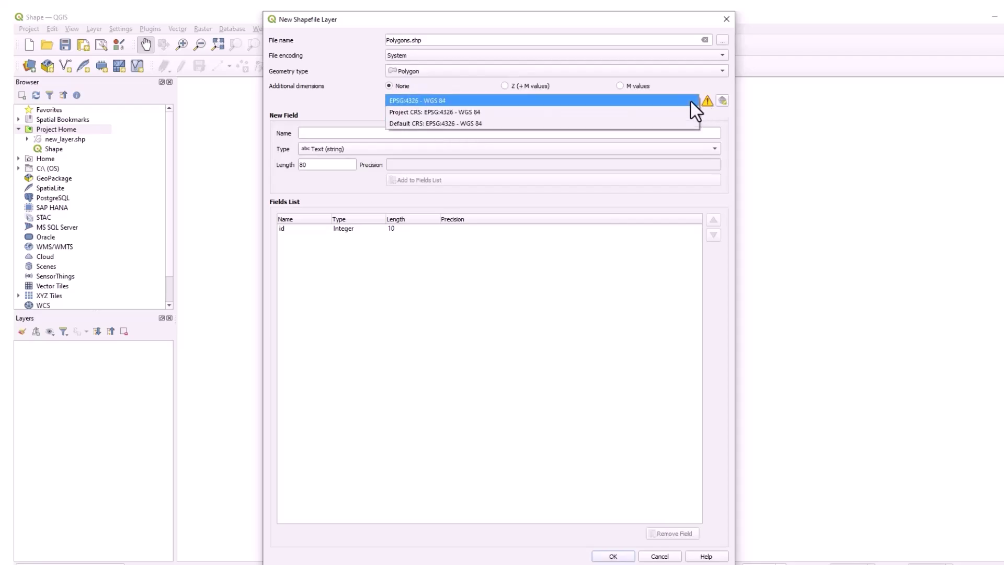
pyautogui.click(691, 101)
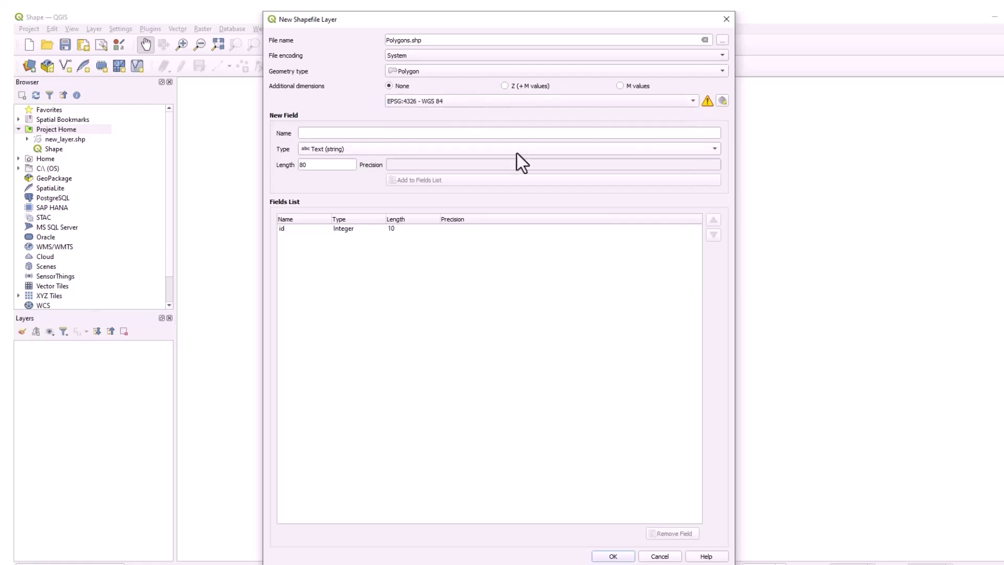
pyautogui.click(378, 131)
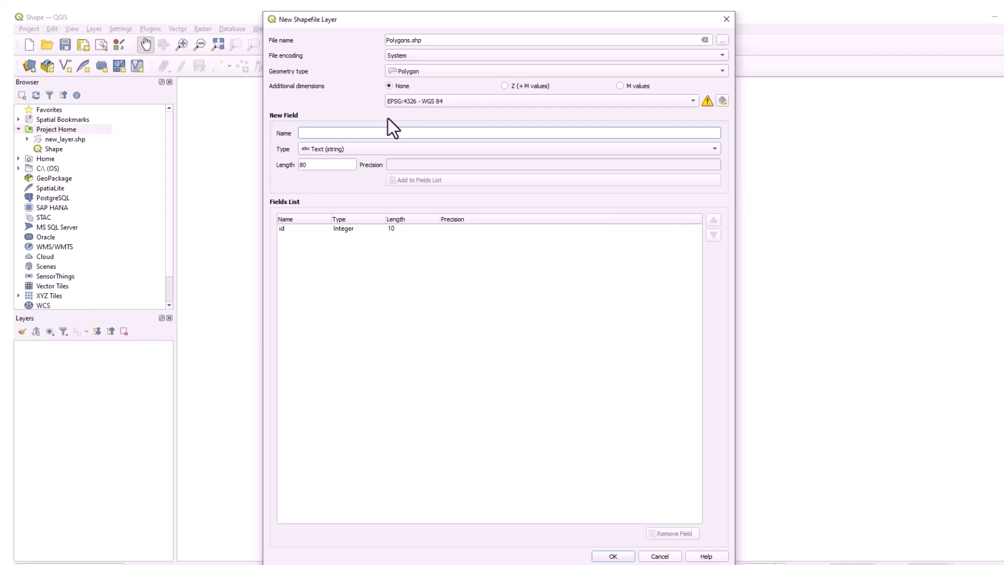
pyautogui.write('Poly_')
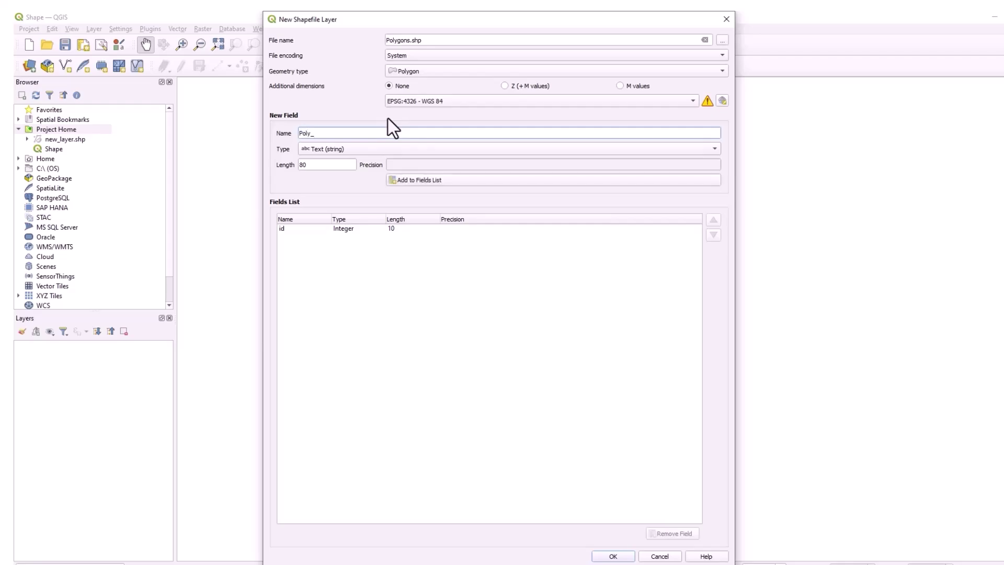
pyautogui.write('Name')
pyautogui.click(441, 184)
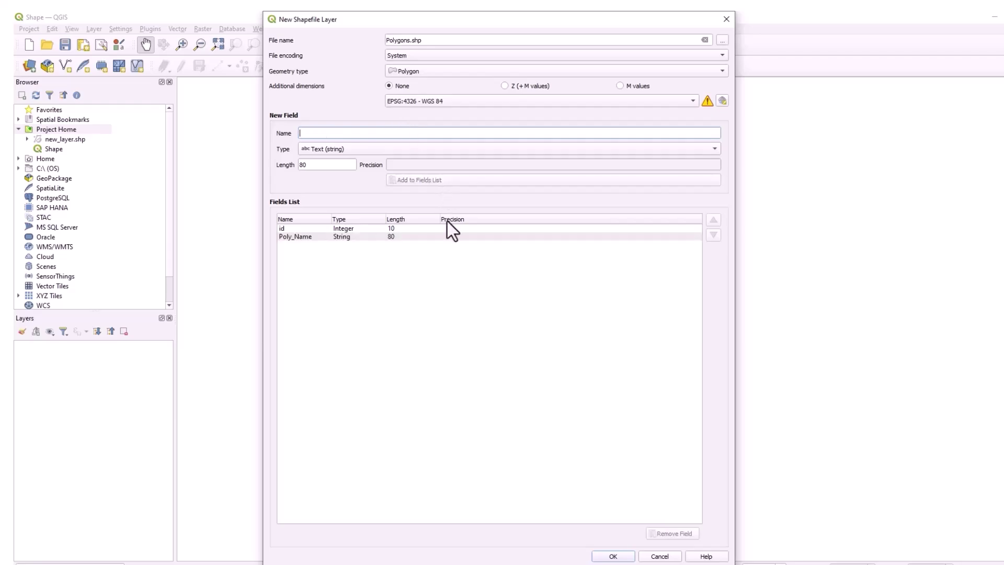
pyautogui.click(362, 239)
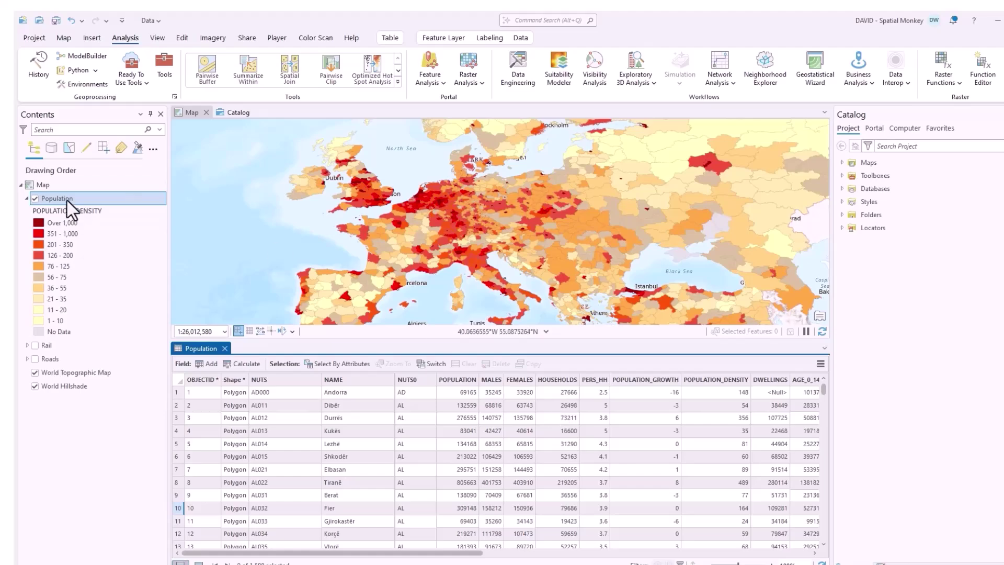
# Select the POPULATION_GROWTH and POPULATION_DENSITY columns in the Population attribute table
pyautogui.click(638, 381)
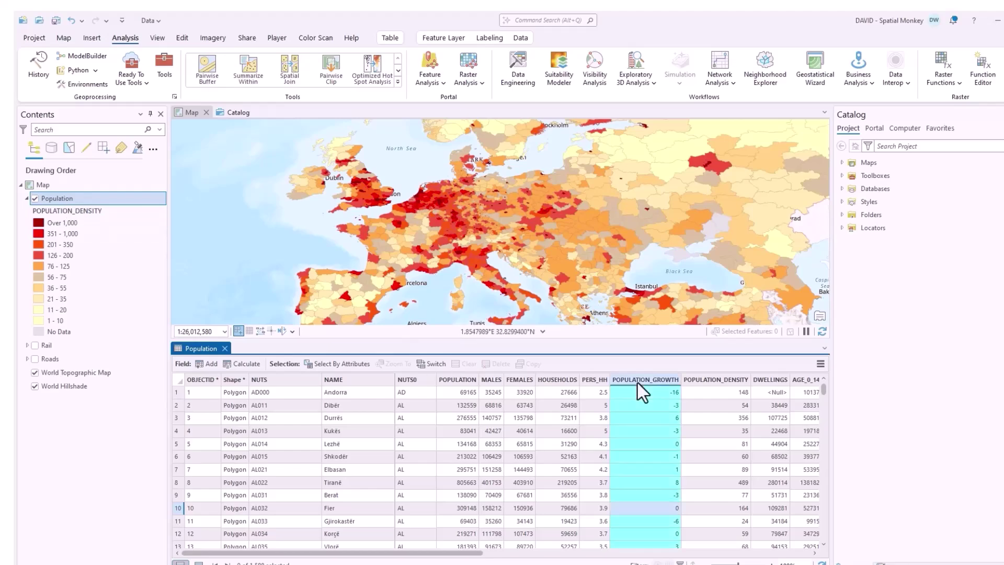
pyautogui.click(718, 382)
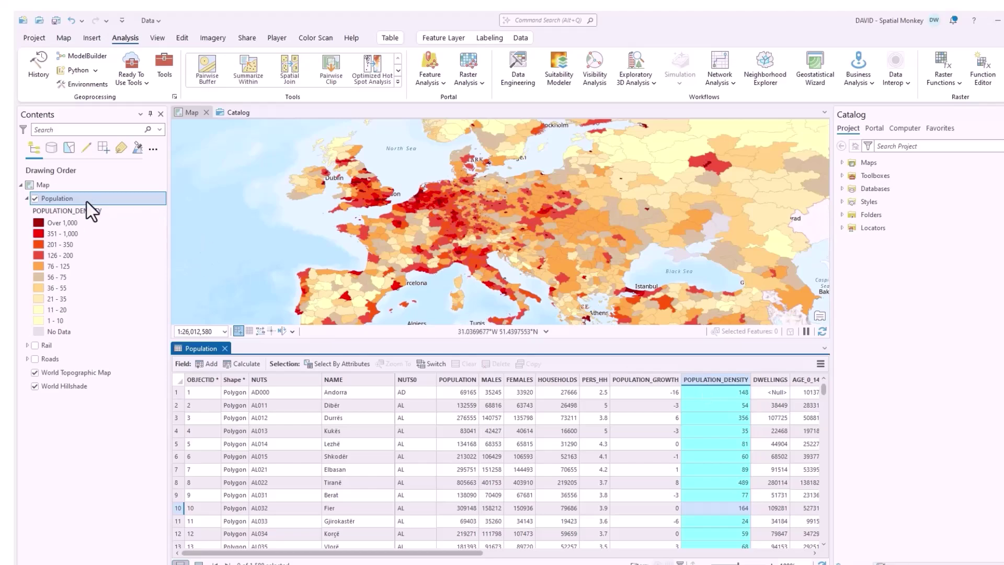
# Export the Population layer's features to Storage > Shapefiles as Population.shp
pyautogui.rightClick(63, 200)
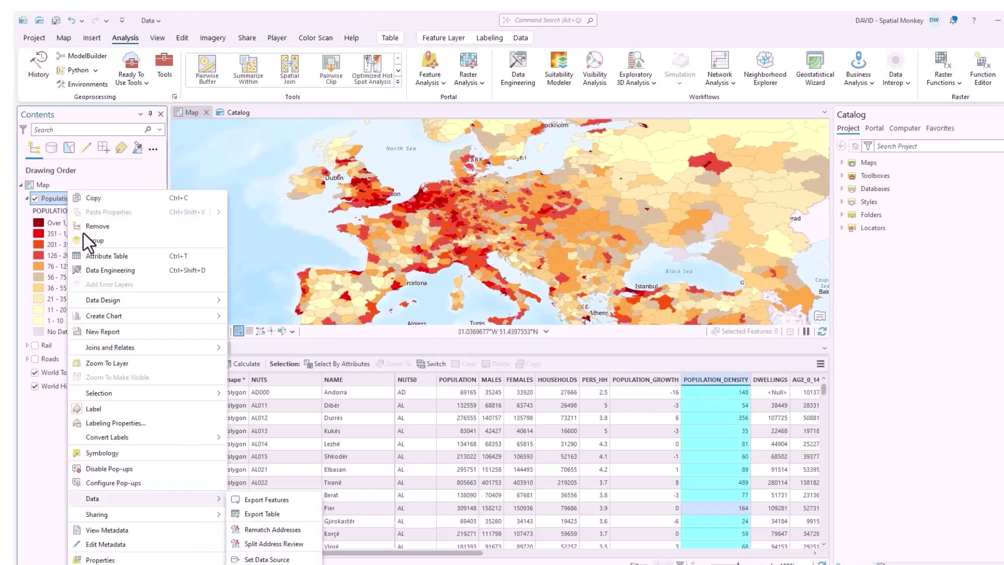
pyautogui.moveTo(182, 503)
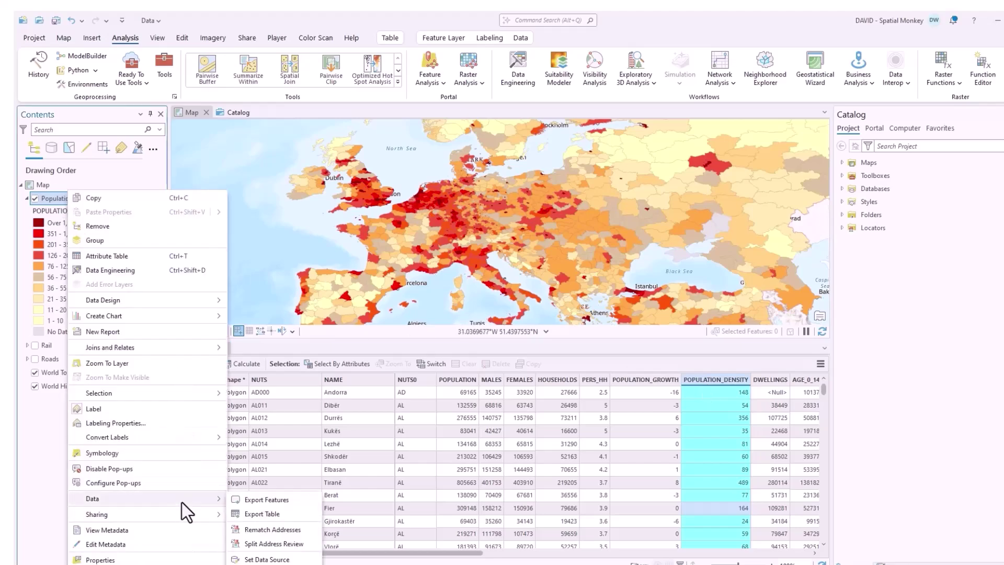
pyautogui.click(252, 504)
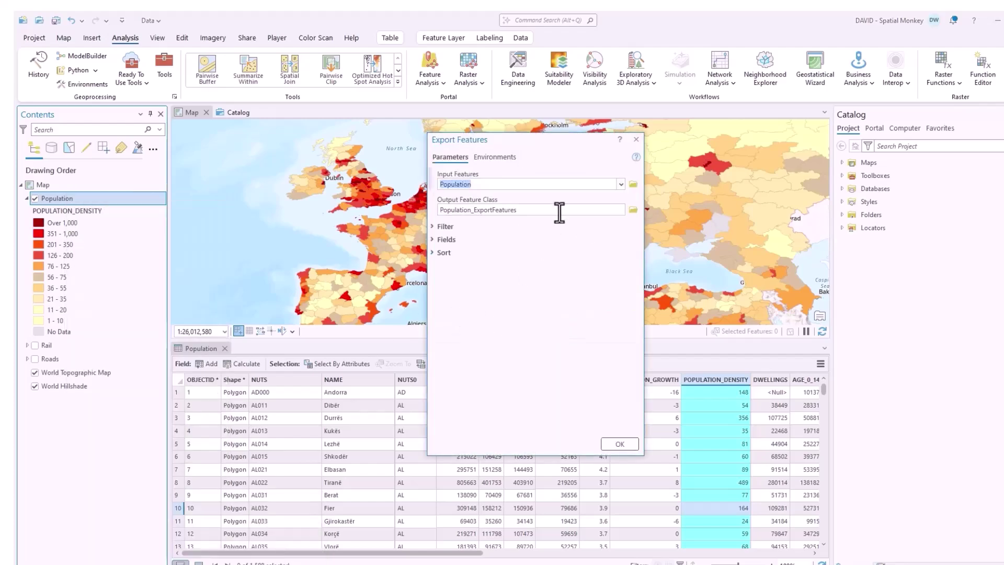
pyautogui.click(633, 209)
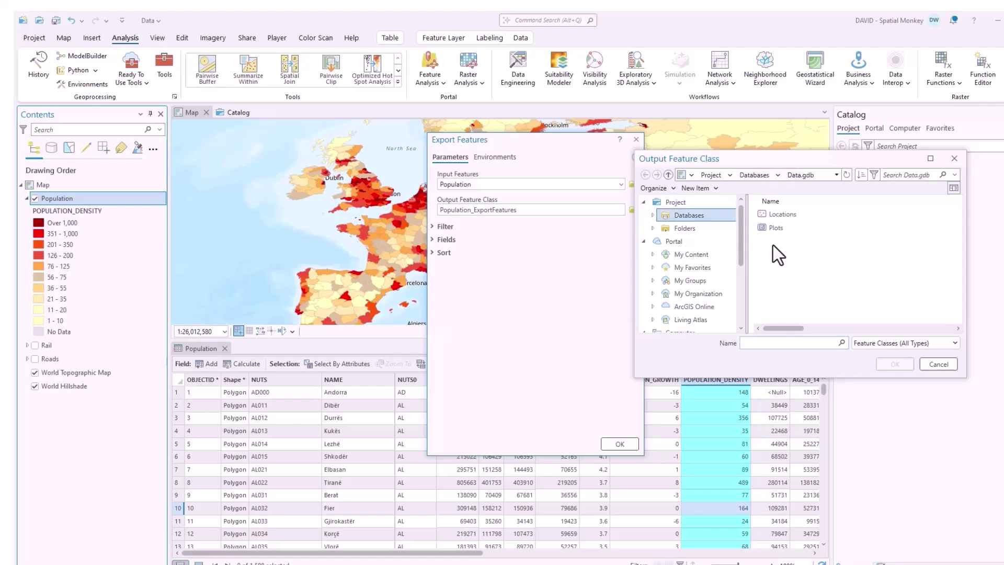
pyautogui.click(691, 230)
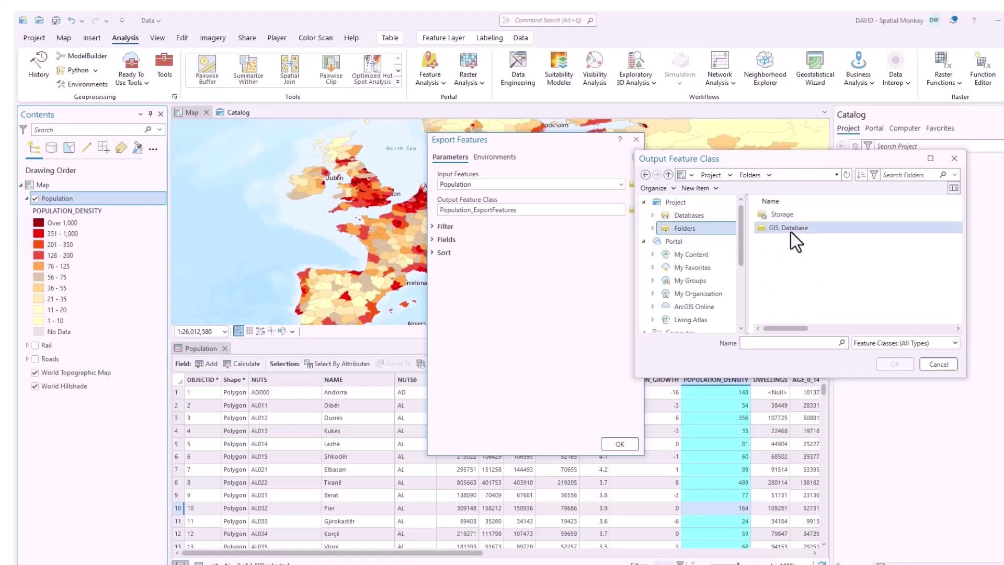
pyautogui.doubleClick(777, 214)
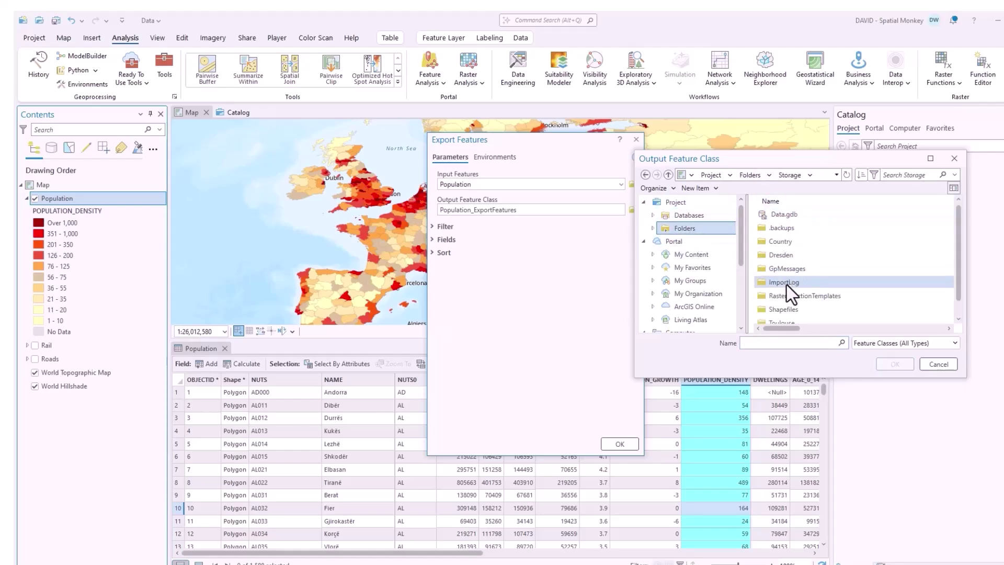
pyautogui.doubleClick(779, 311)
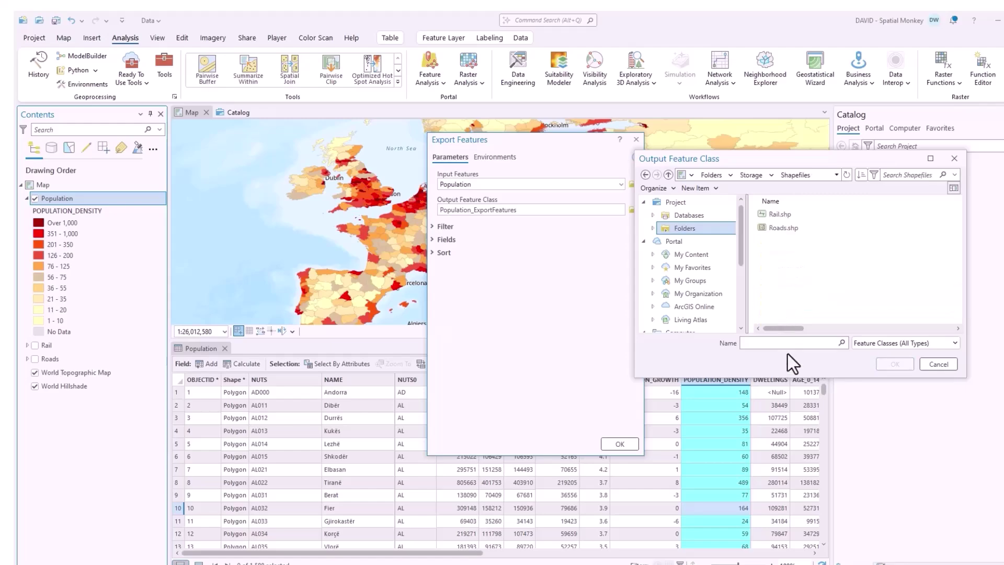
pyautogui.write('Population')
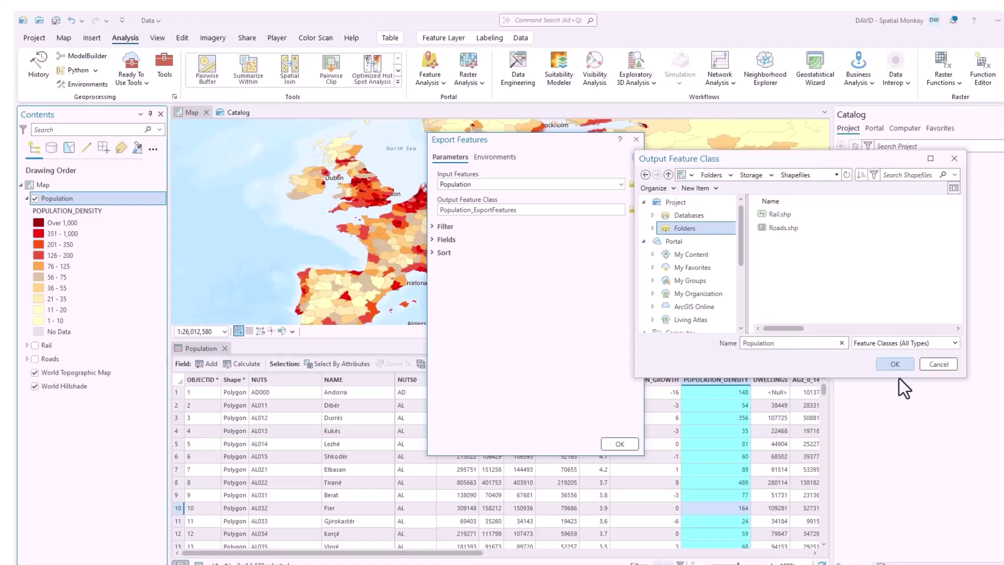
pyautogui.click(893, 365)
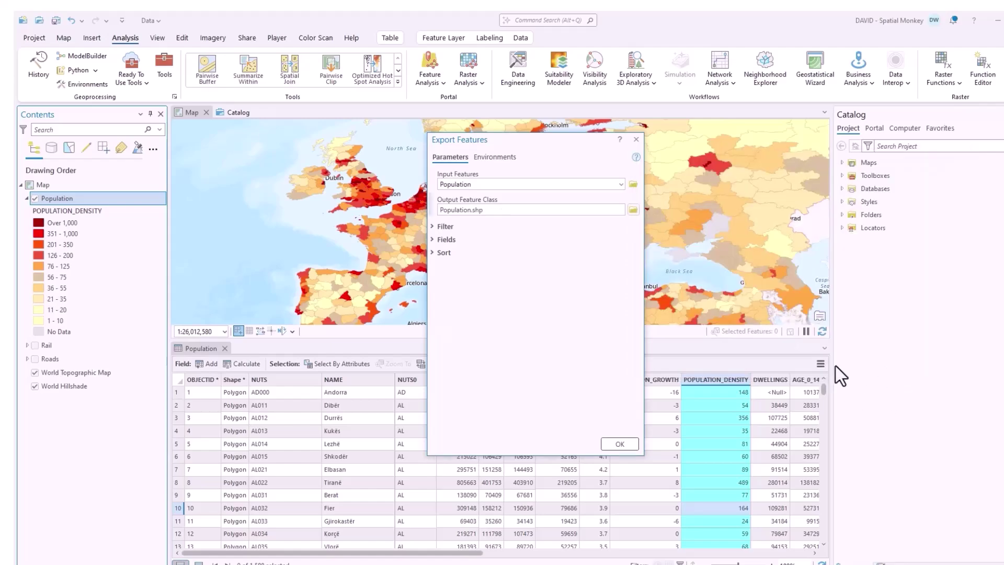
pyautogui.click(621, 444)
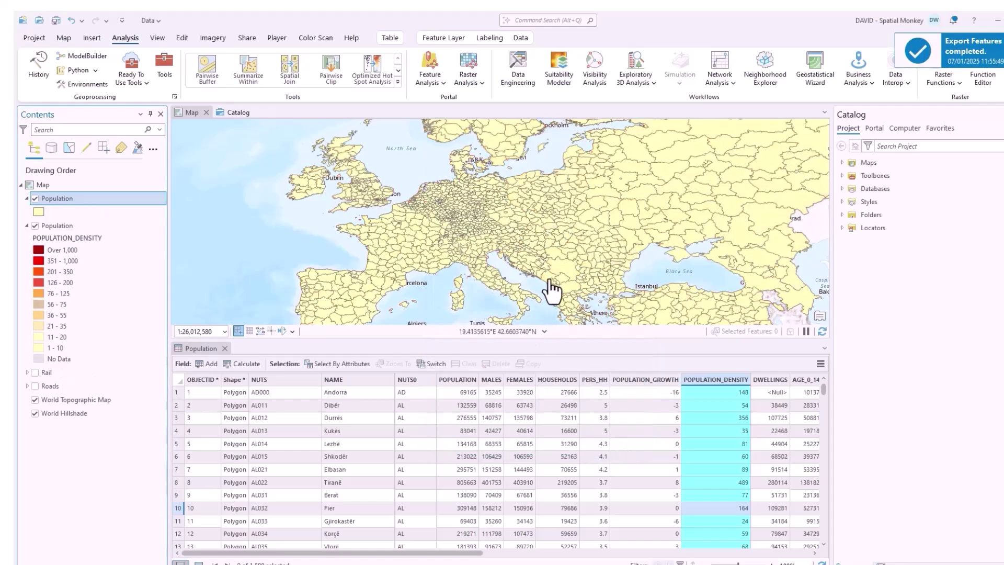
# Open the exported layer's attribute table, widen POPULATI_1, and select the POPULATI_1 and POPULATI_2 columns
pyautogui.rightClick(59, 203)
pyautogui.click(100, 258)
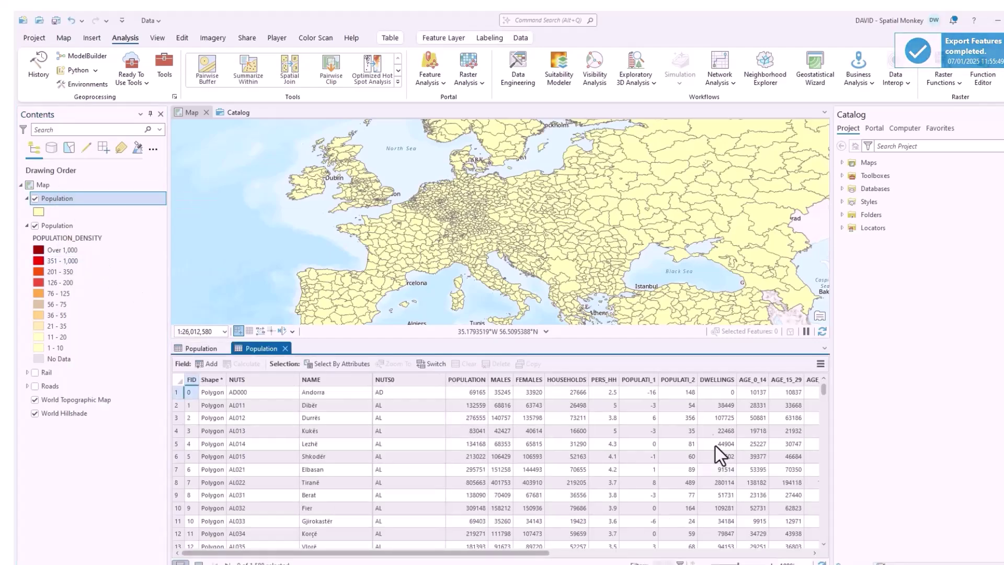
pyautogui.moveTo(657, 382); pyautogui.dragTo(726, 382)
pyautogui.click(646, 379)
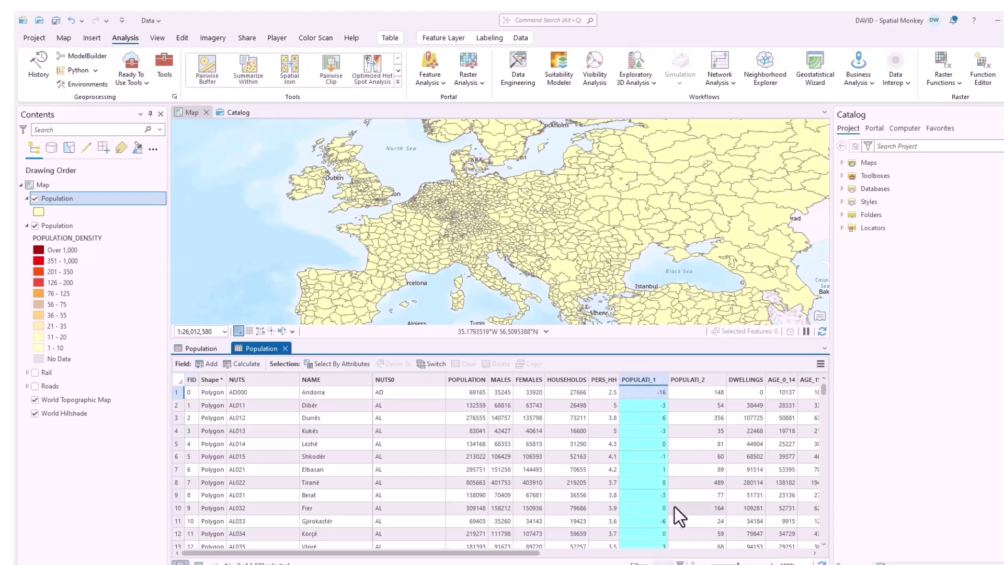
pyautogui.click(712, 382)
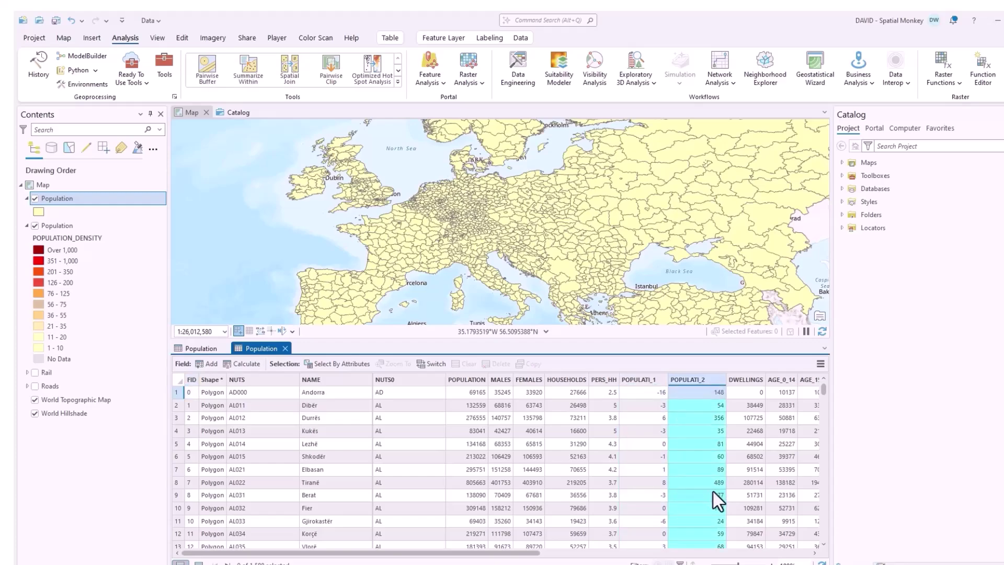